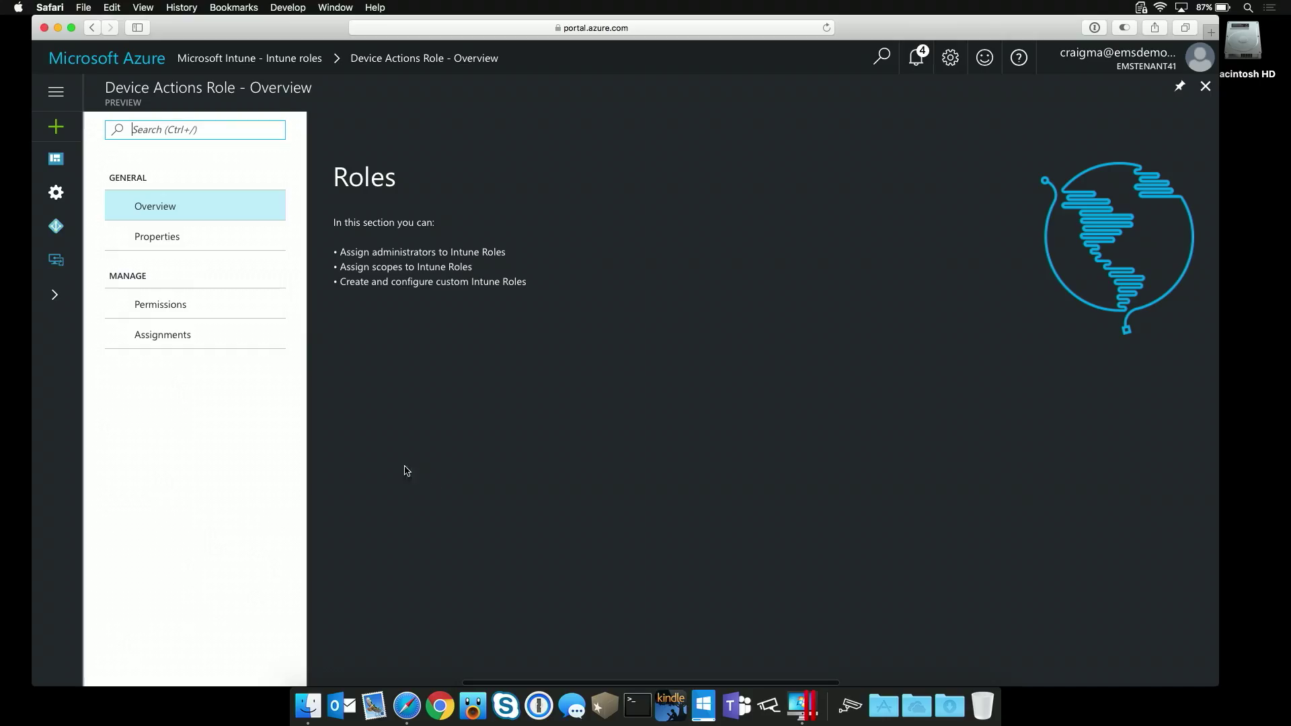
View the Device Actions role's permissions and select the All iOS Devices group.
left_click(162, 305)
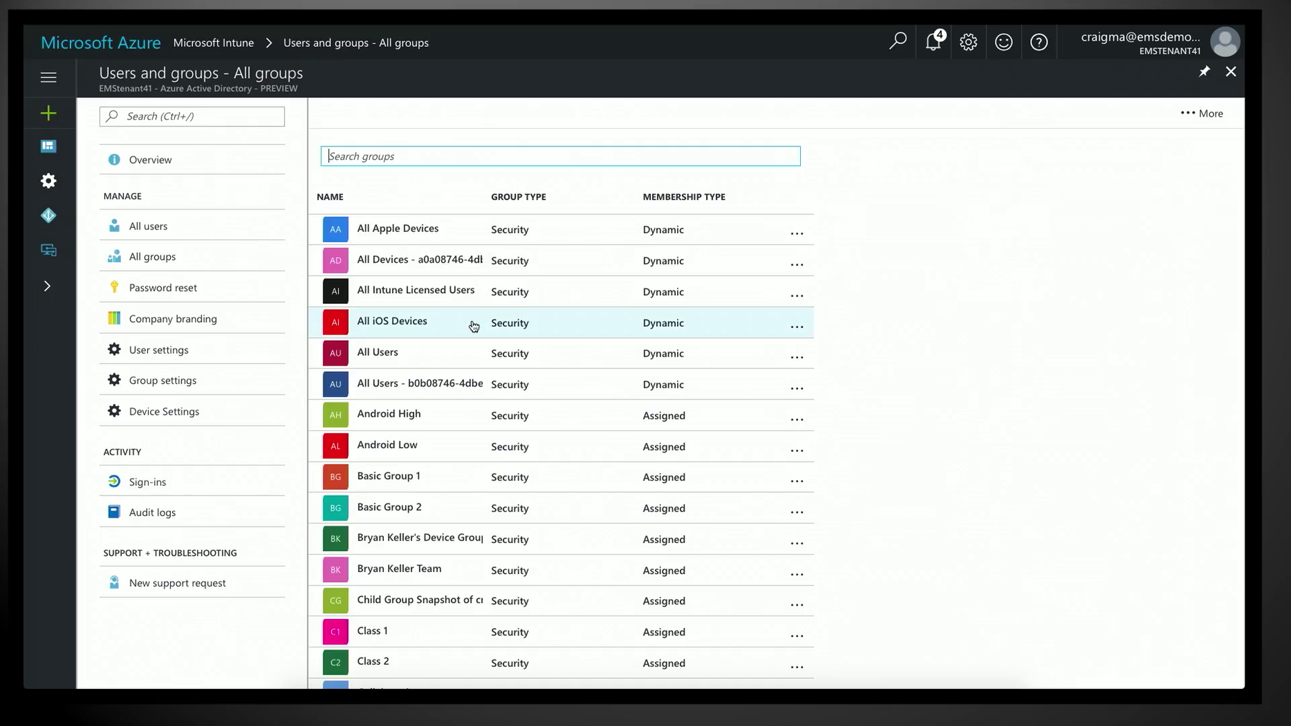
left_click(473, 325)
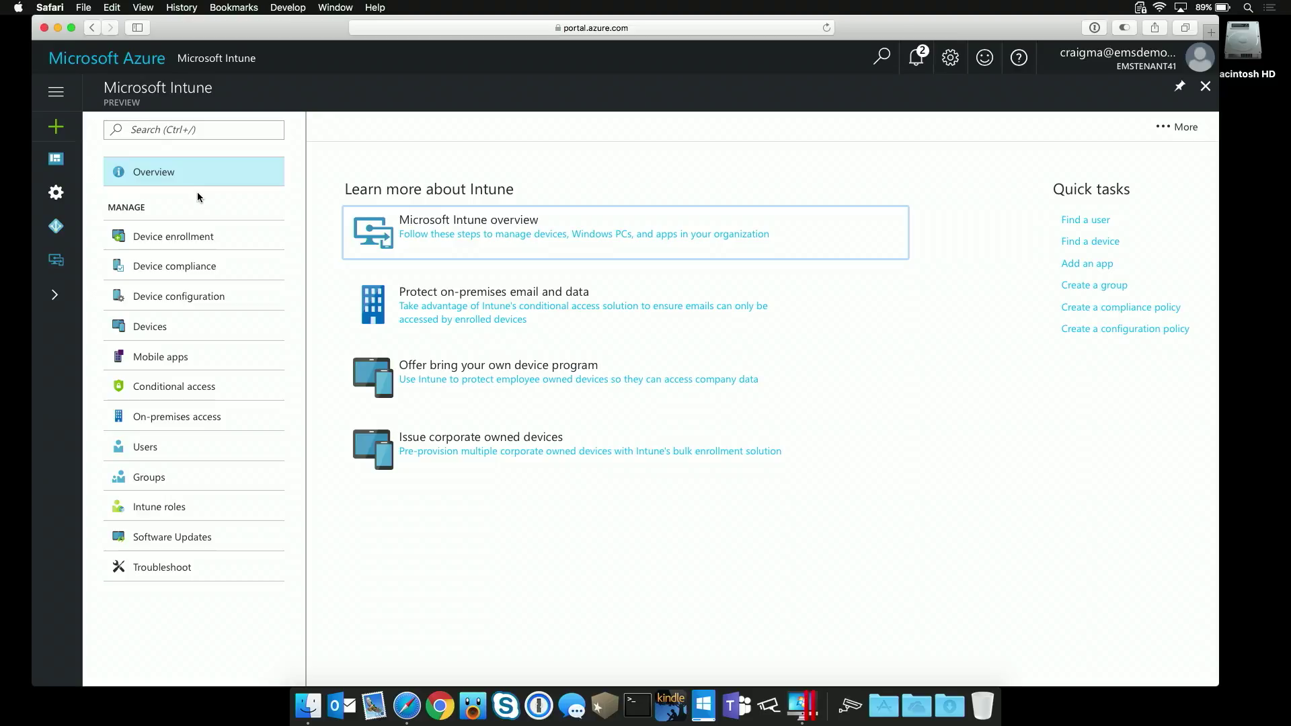
Expand the portal's left navigation to reveal the service names beside the Intune overview.
left_click(56, 91)
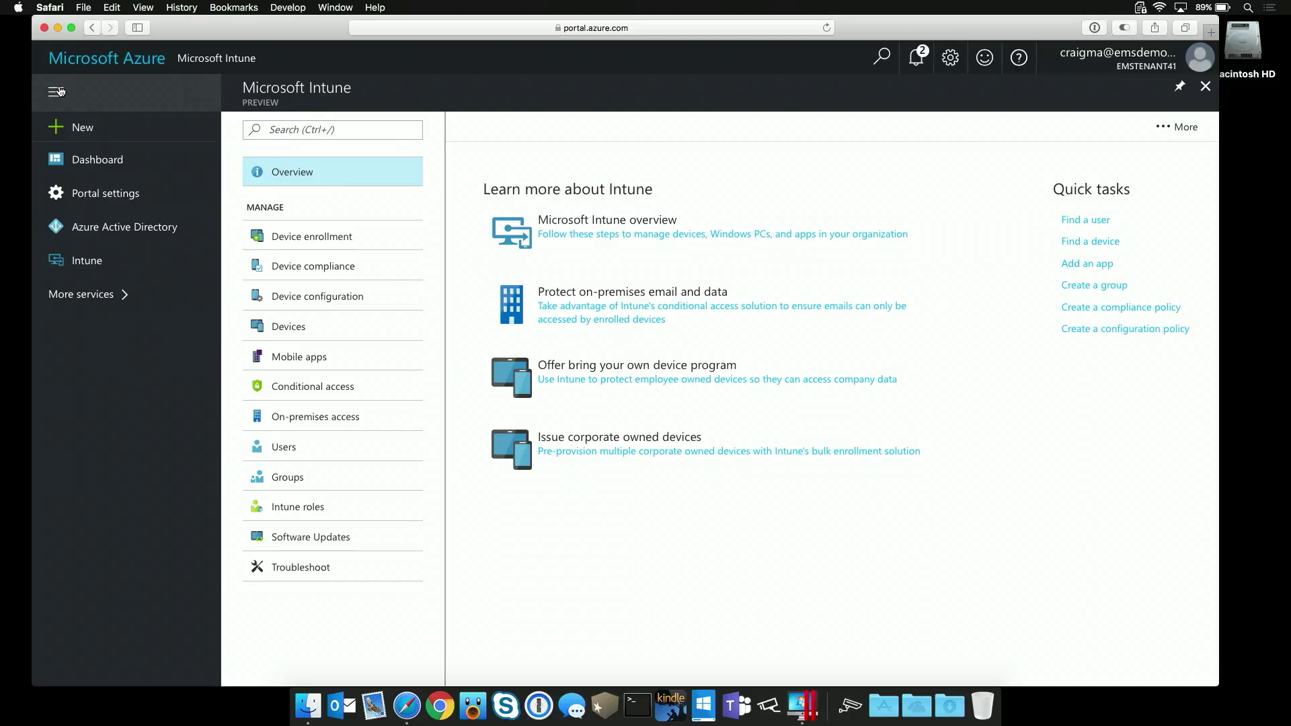
left_click(123, 63)
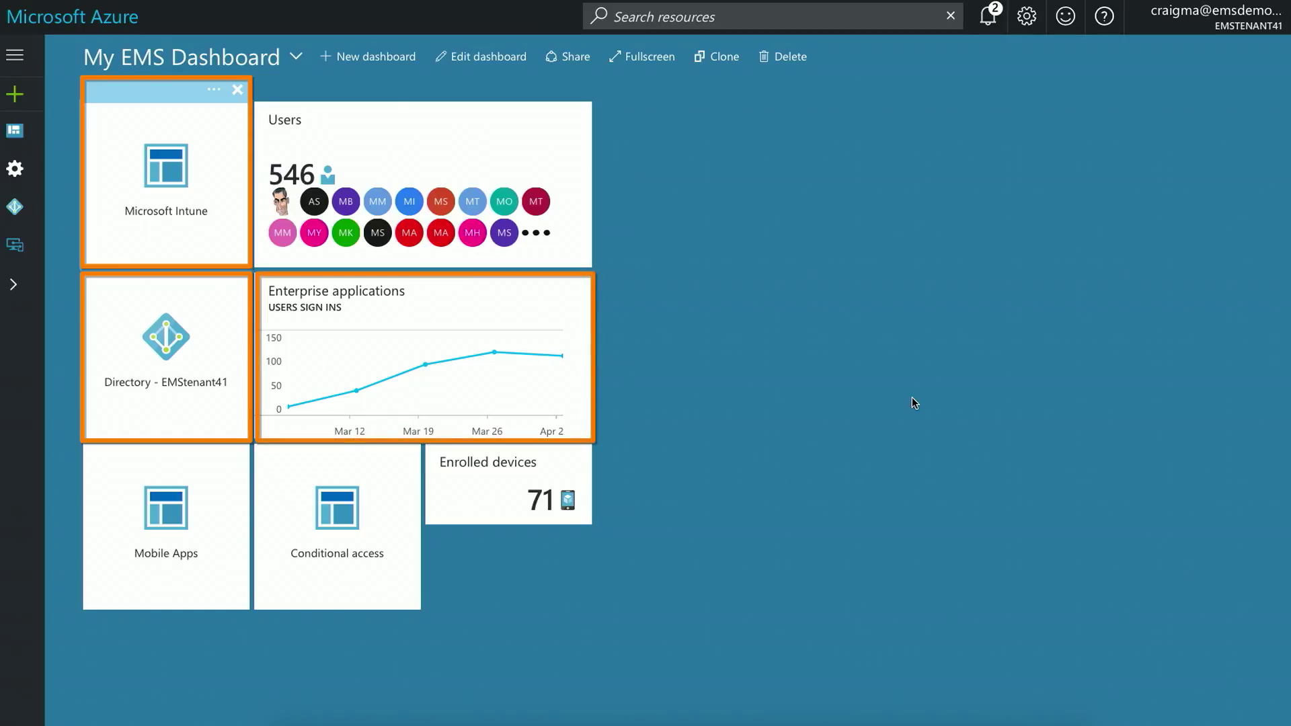
left_click(201, 179)
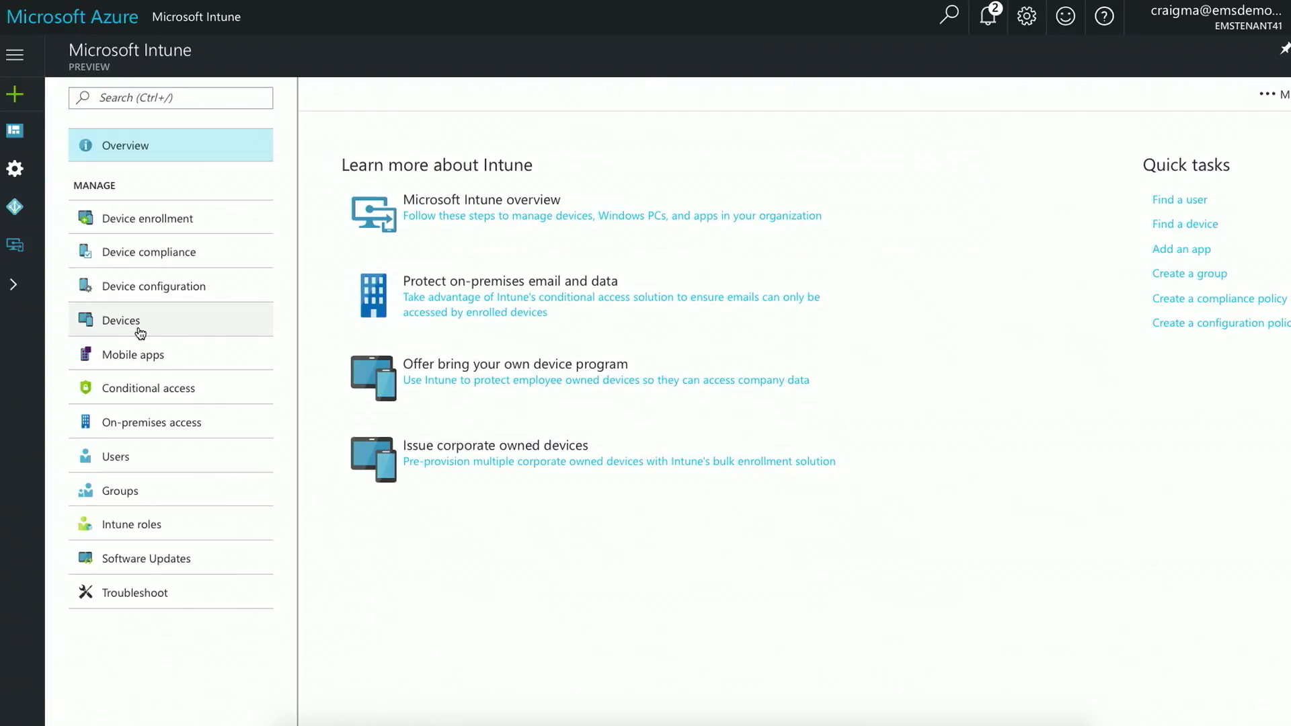
left_click(139, 323)
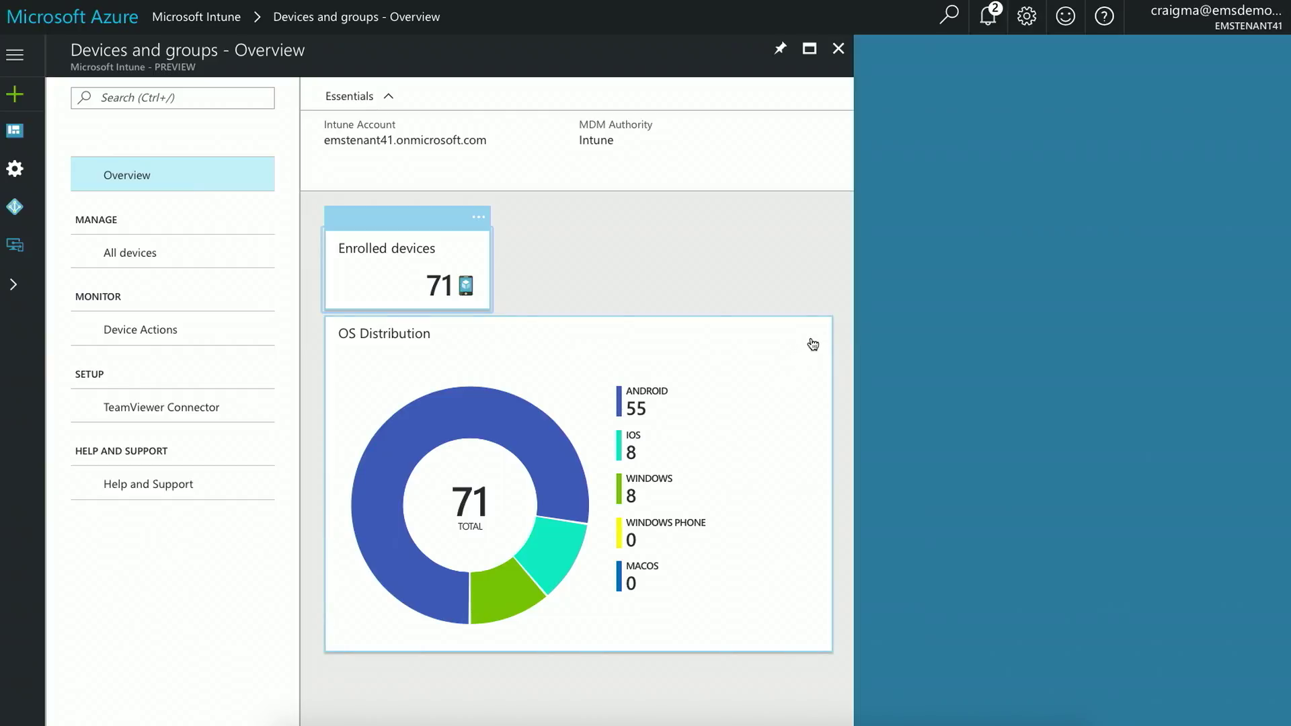
Pin the OS Distribution chart to the dashboard, view it there, then go to Mobile apps.
mouse_move(579, 484)
left_click(822, 303)
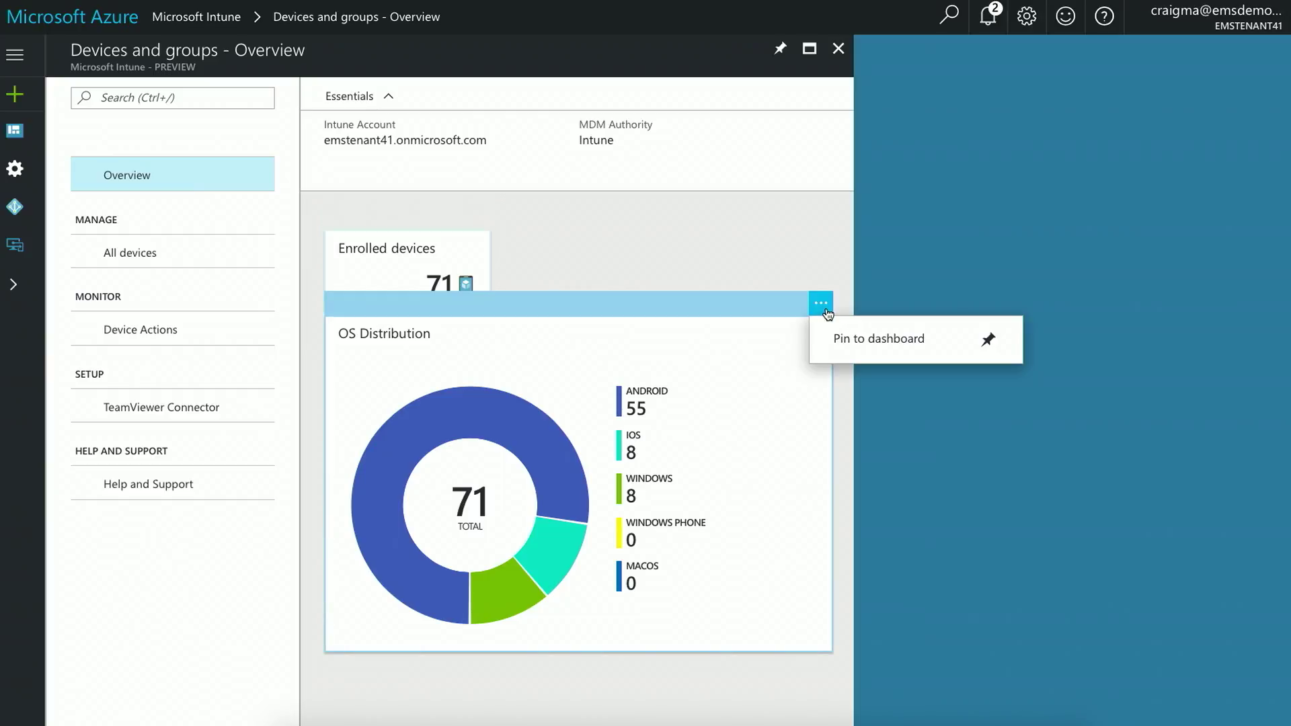
left_click(850, 337)
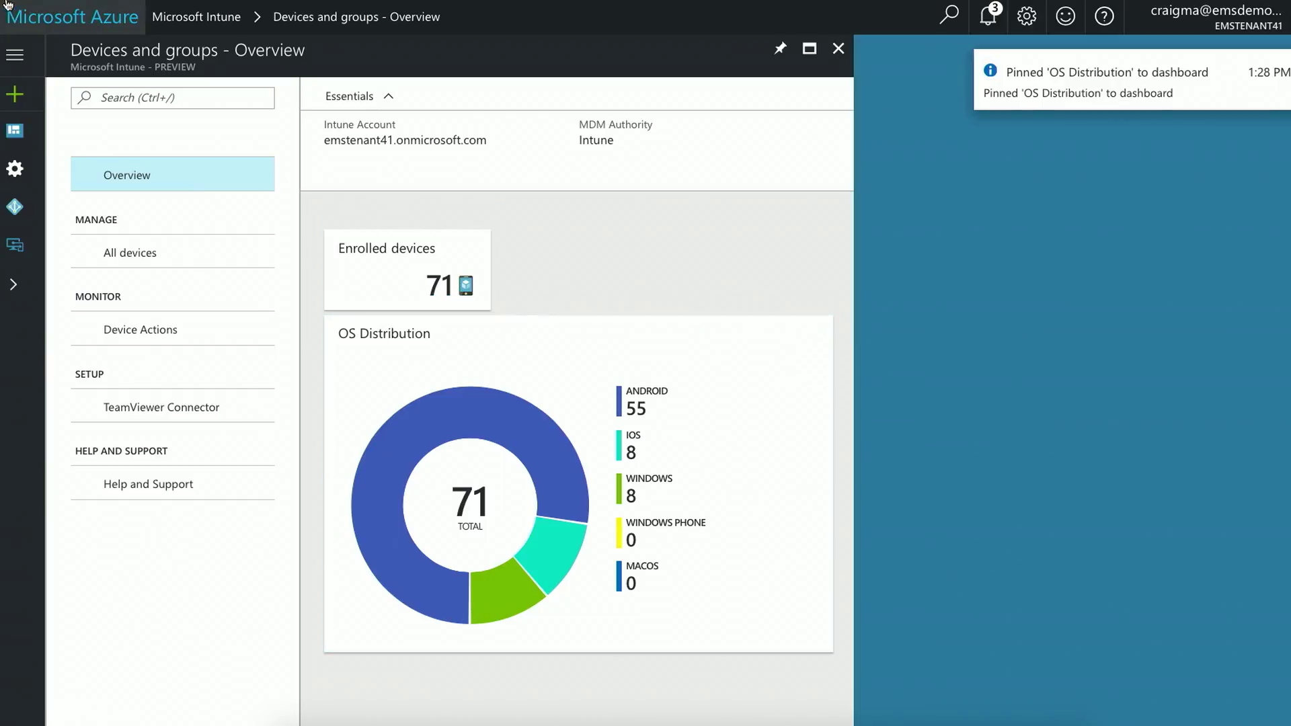
left_click(19, 20)
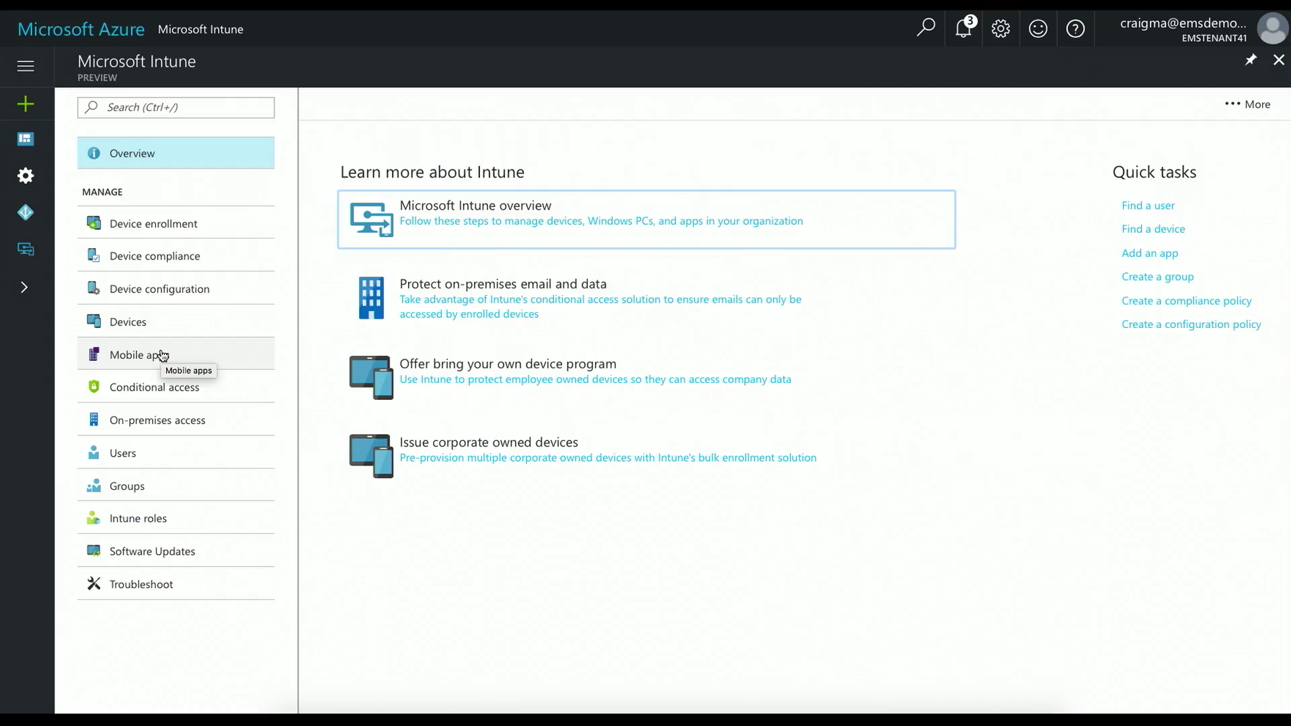
left_click(160, 355)
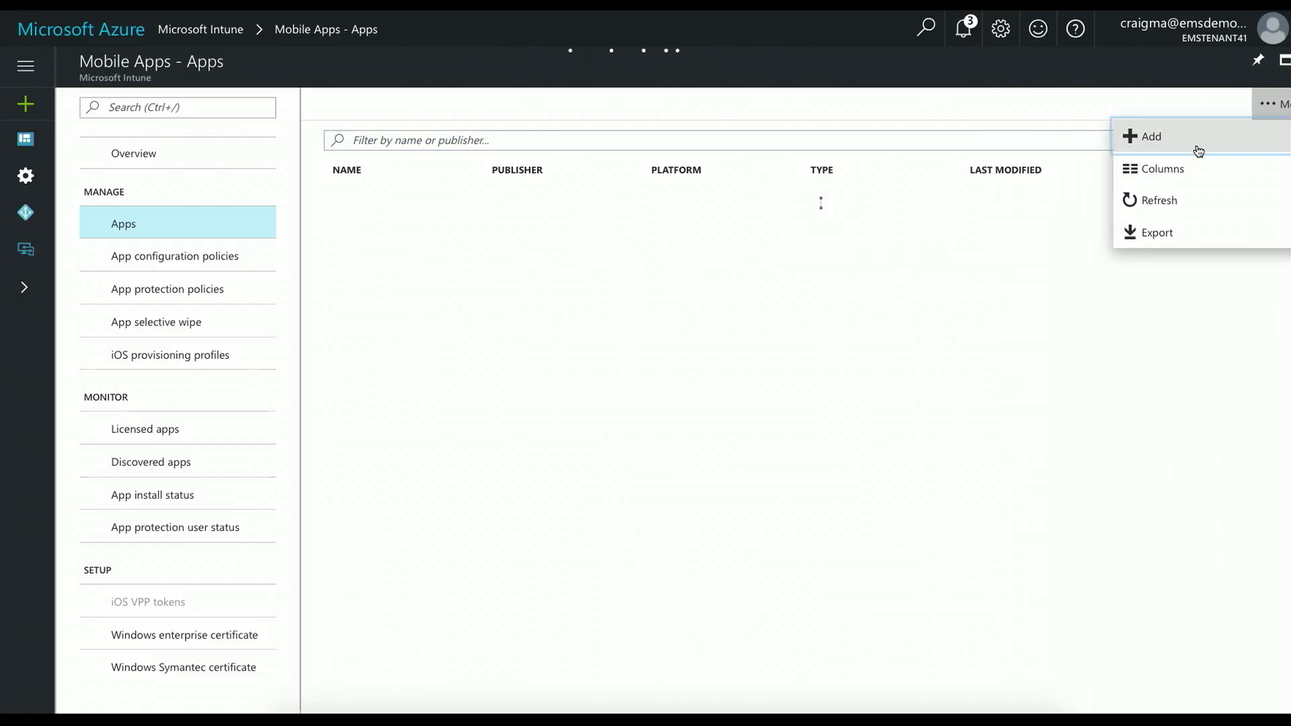
Add a new iOS store app, choosing Words With Friends Classic from the App Store search and saving it.
left_click(1211, 136)
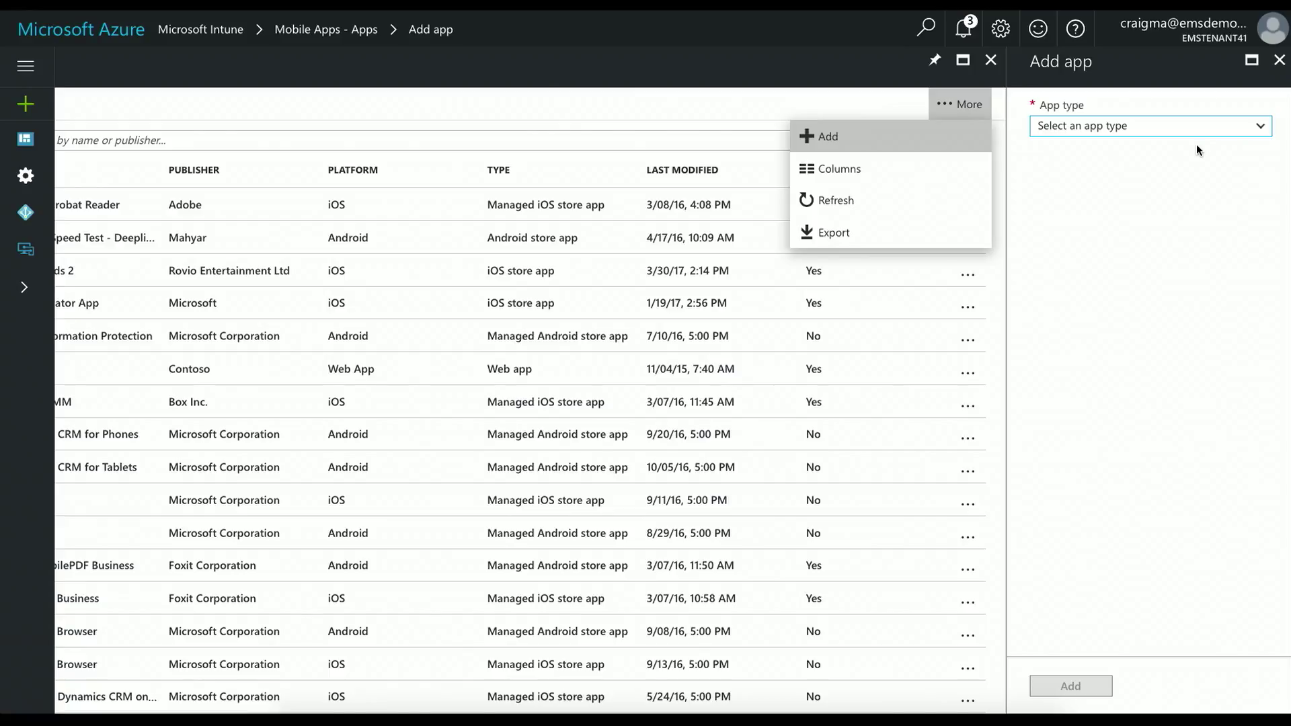
left_click(1184, 128)
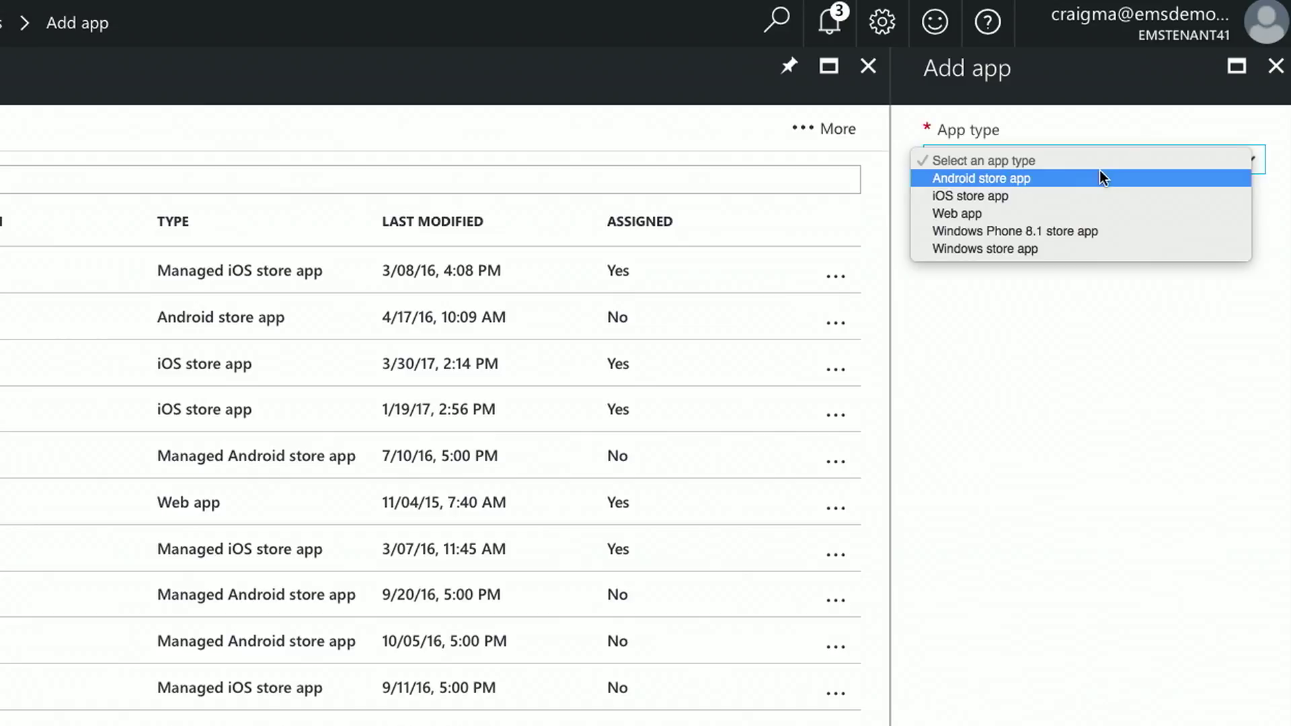
left_click(1093, 196)
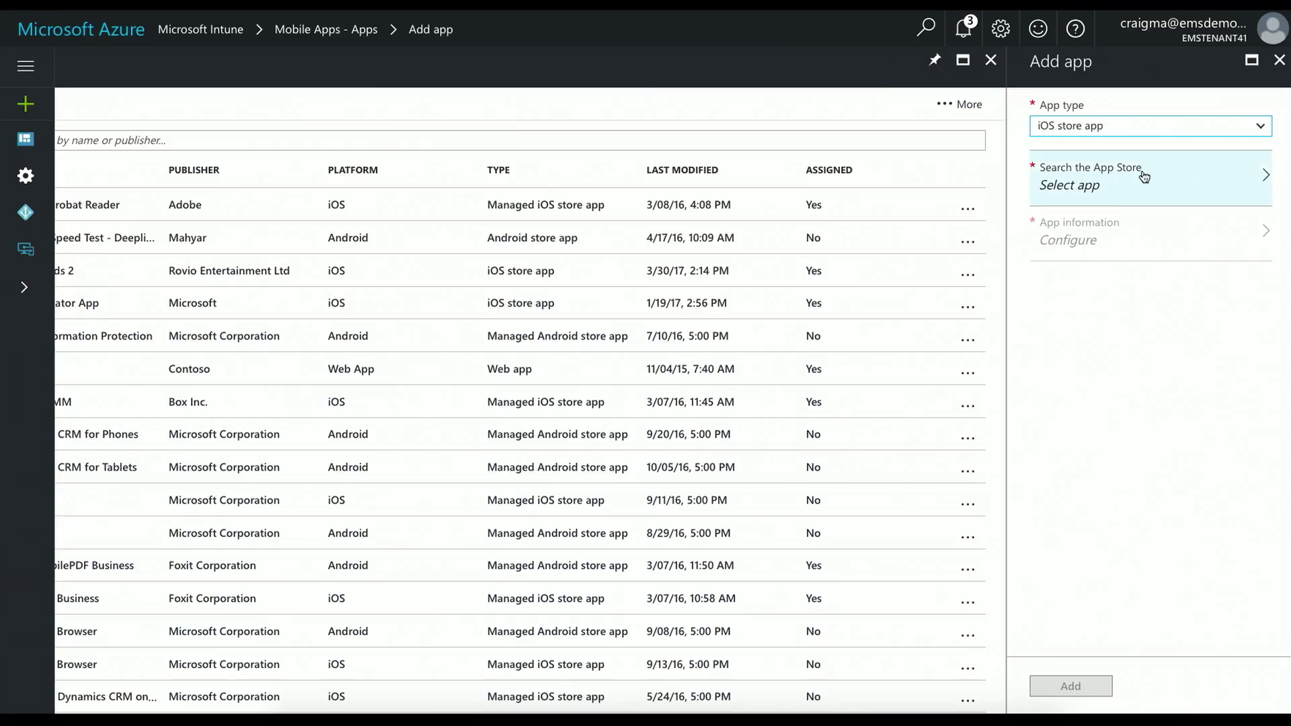
left_click(1146, 172)
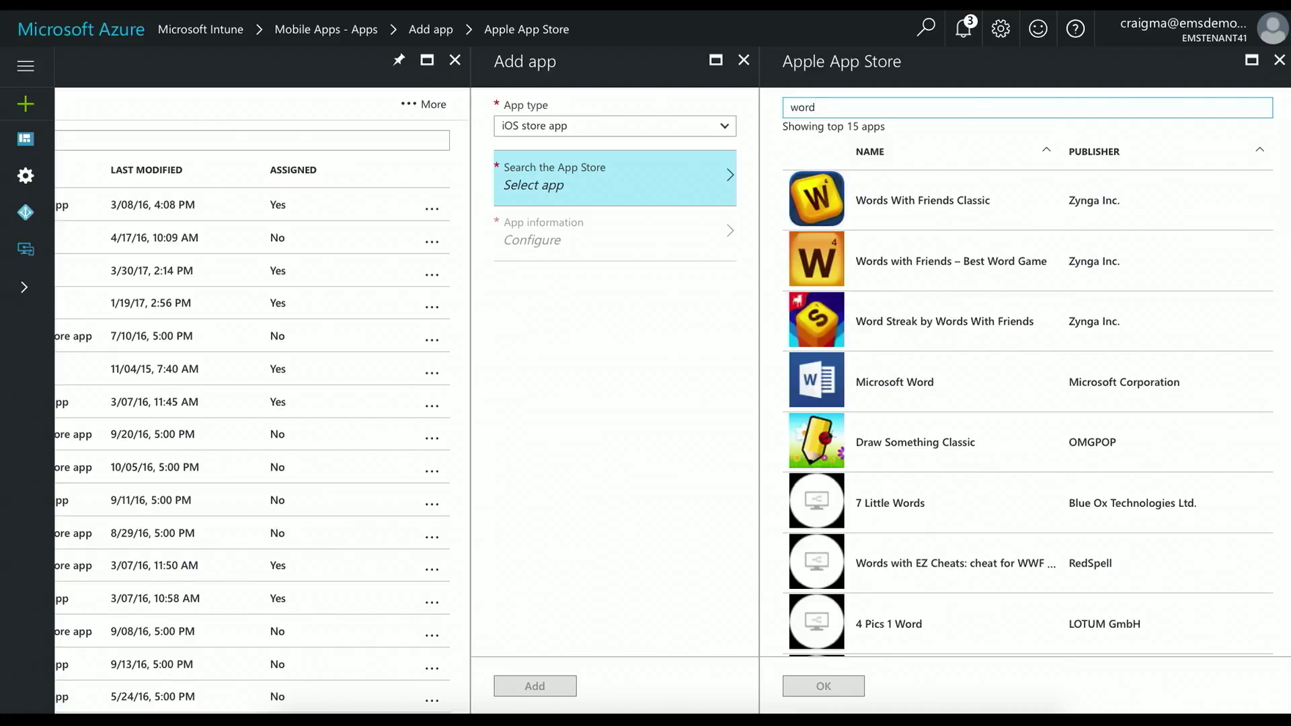
left_click(884, 217)
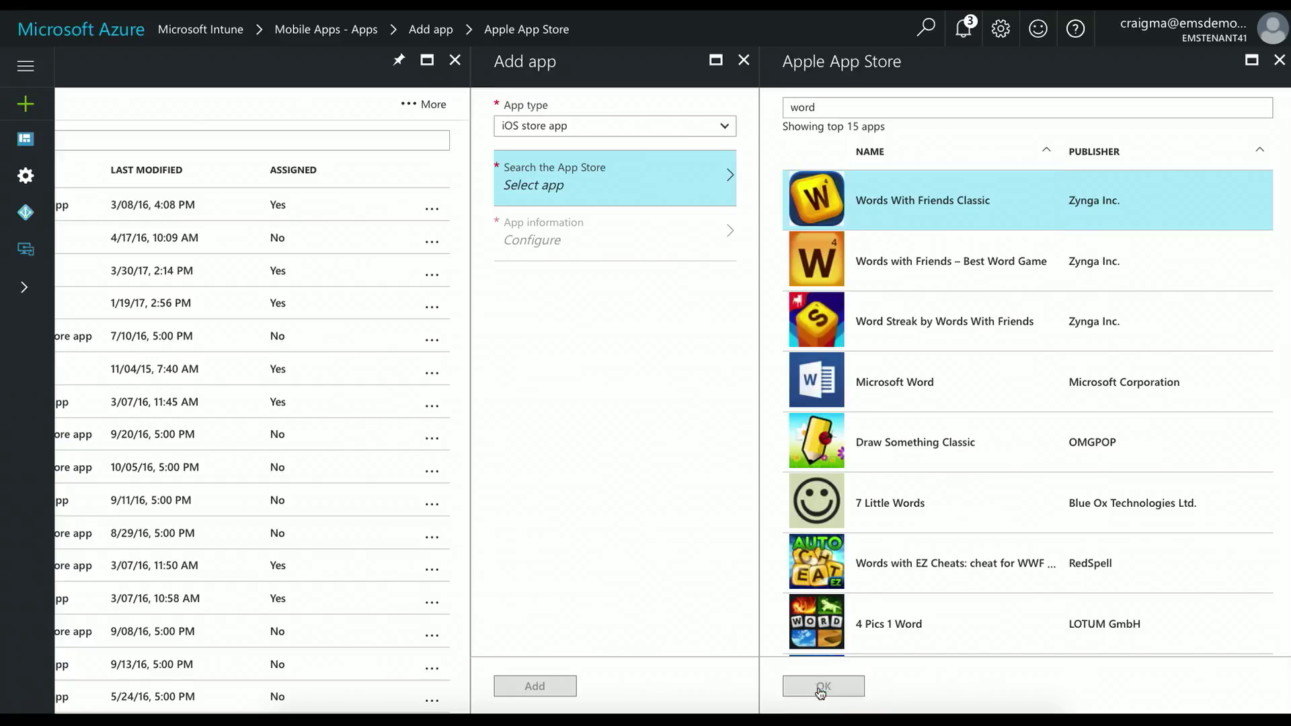
left_click(821, 689)
left_click(533, 688)
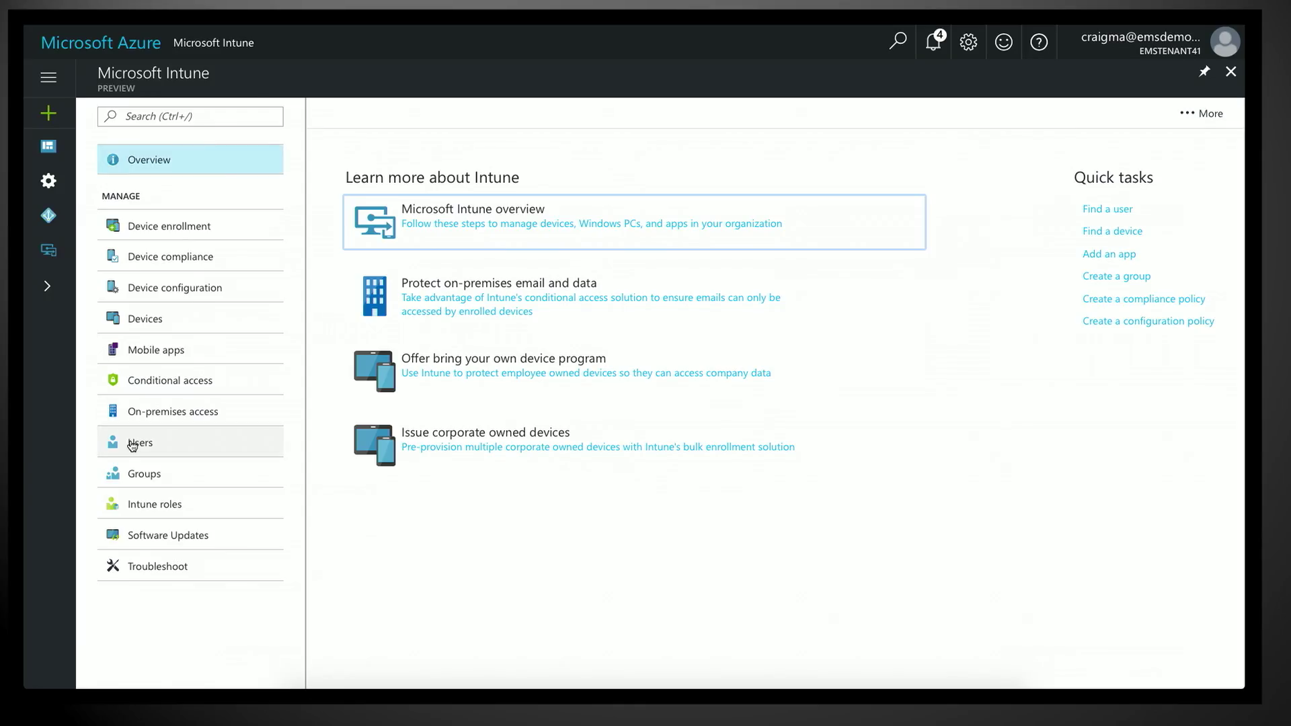
From All groups, open the All iOS Devices group and view its dynamic membership rules.
left_click(143, 473)
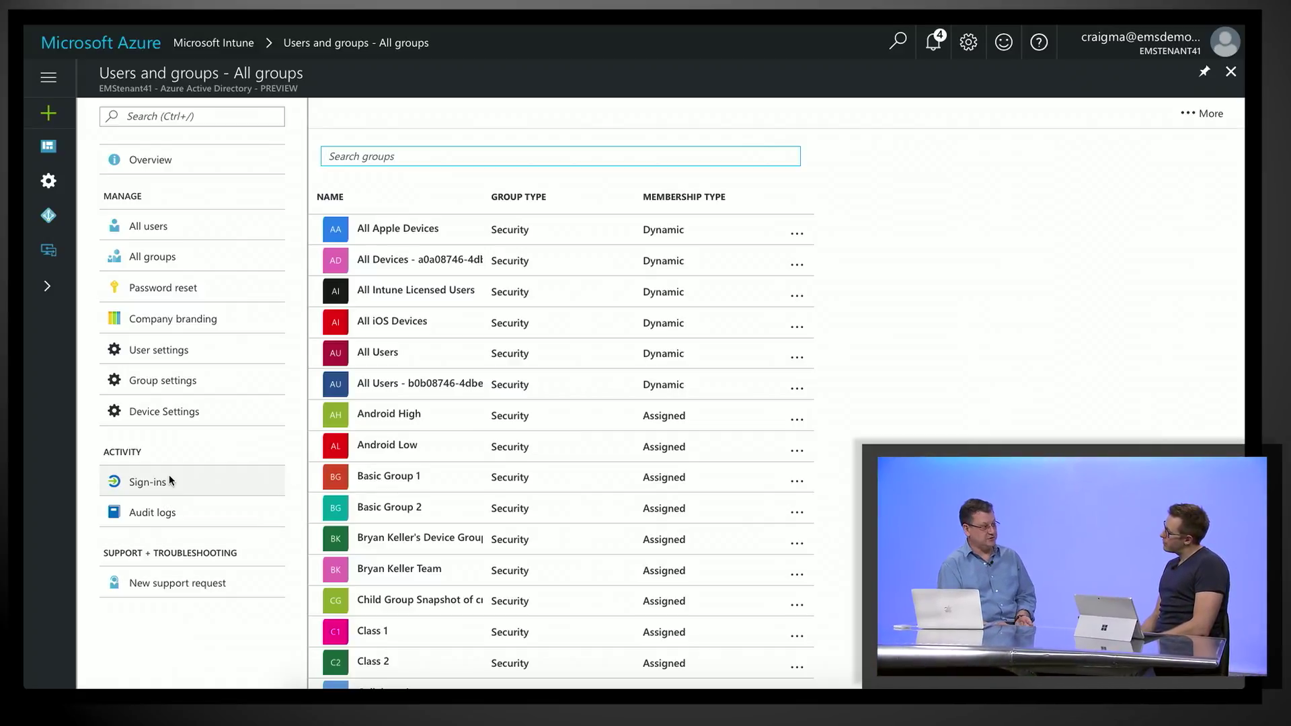
left_click(465, 326)
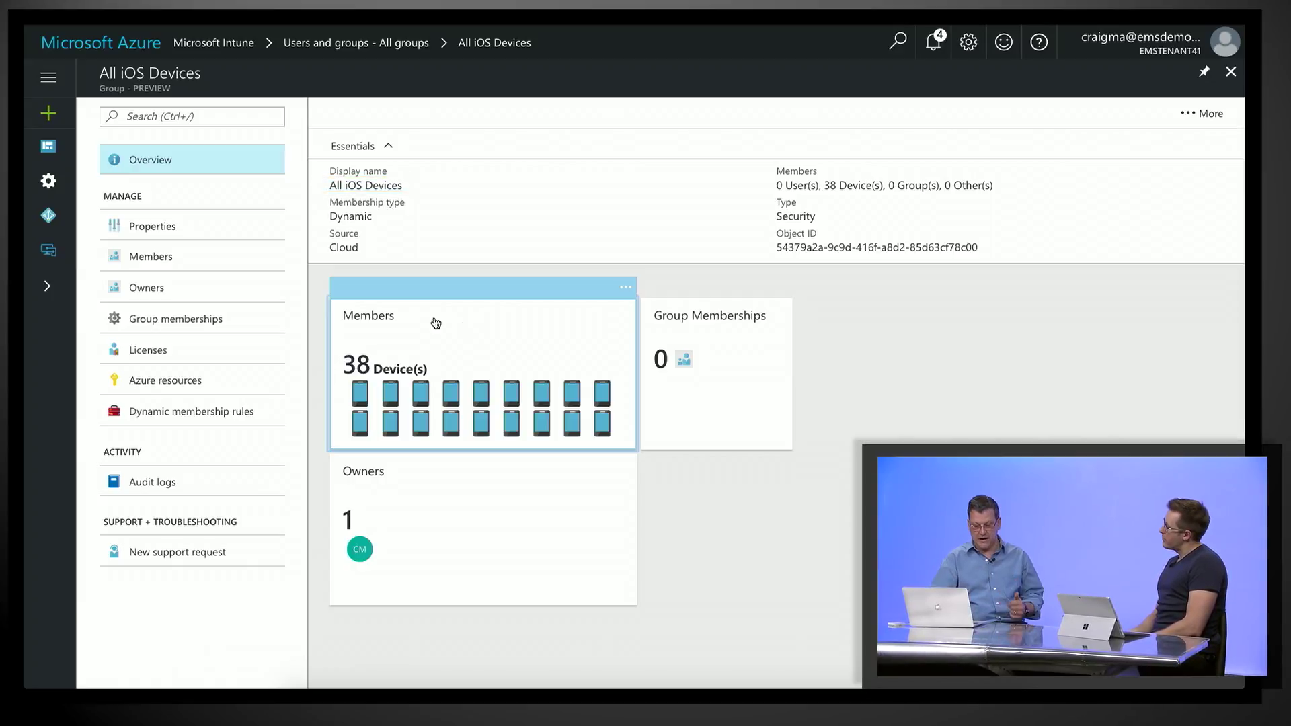
left_click(183, 412)
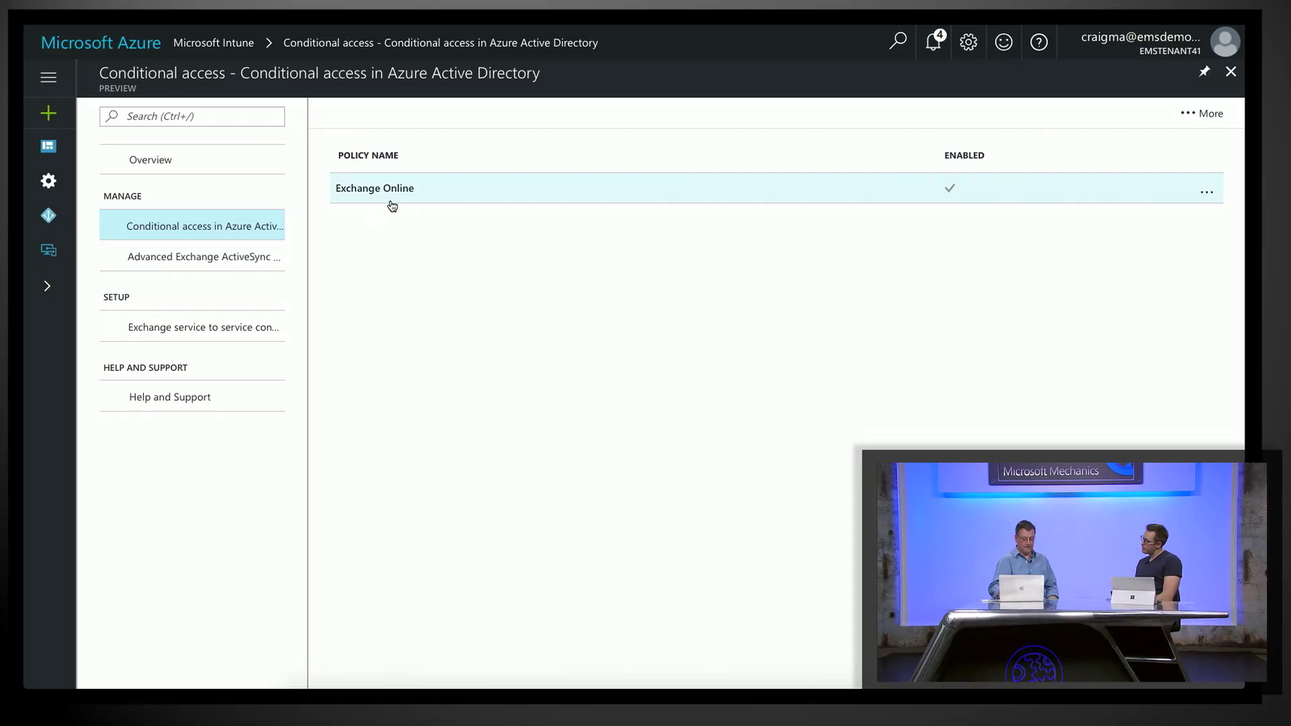
Select the enabled Exchange Online conditional access policy.
left_click(393, 192)
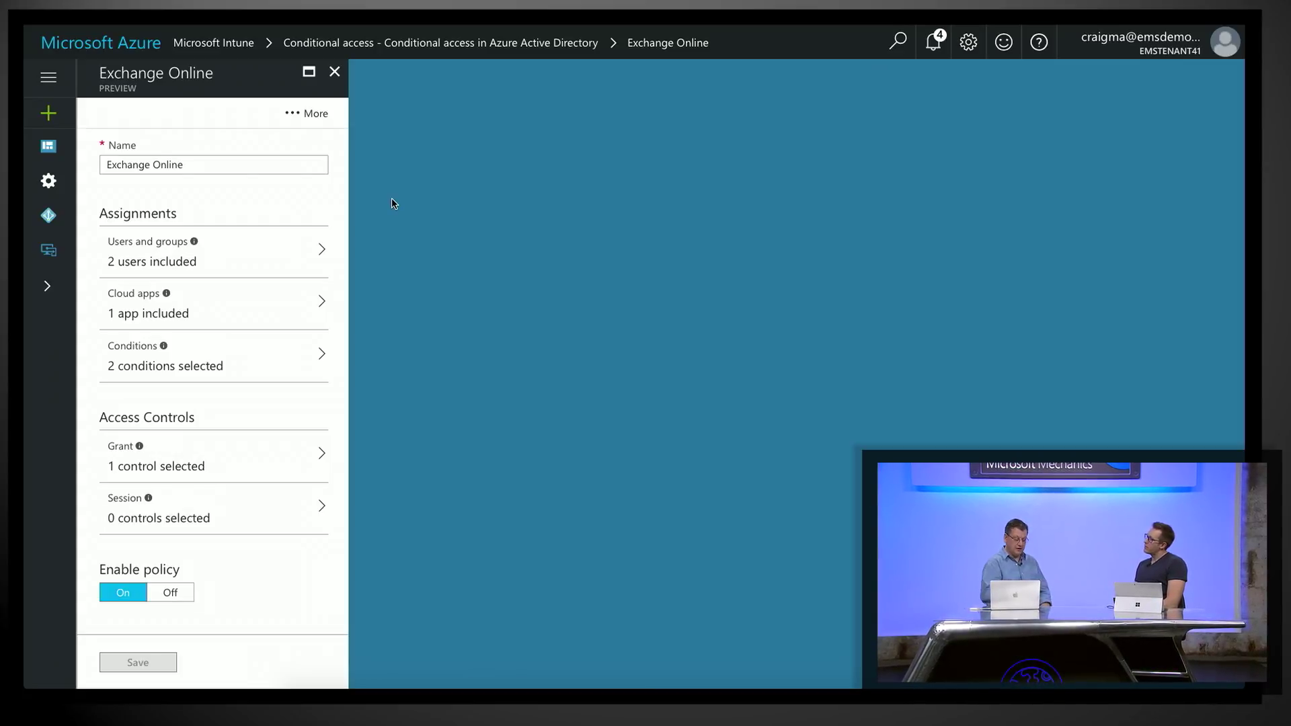
Review the Exchange Online policy's grant access controls requiring a compliant device.
left_click(233, 446)
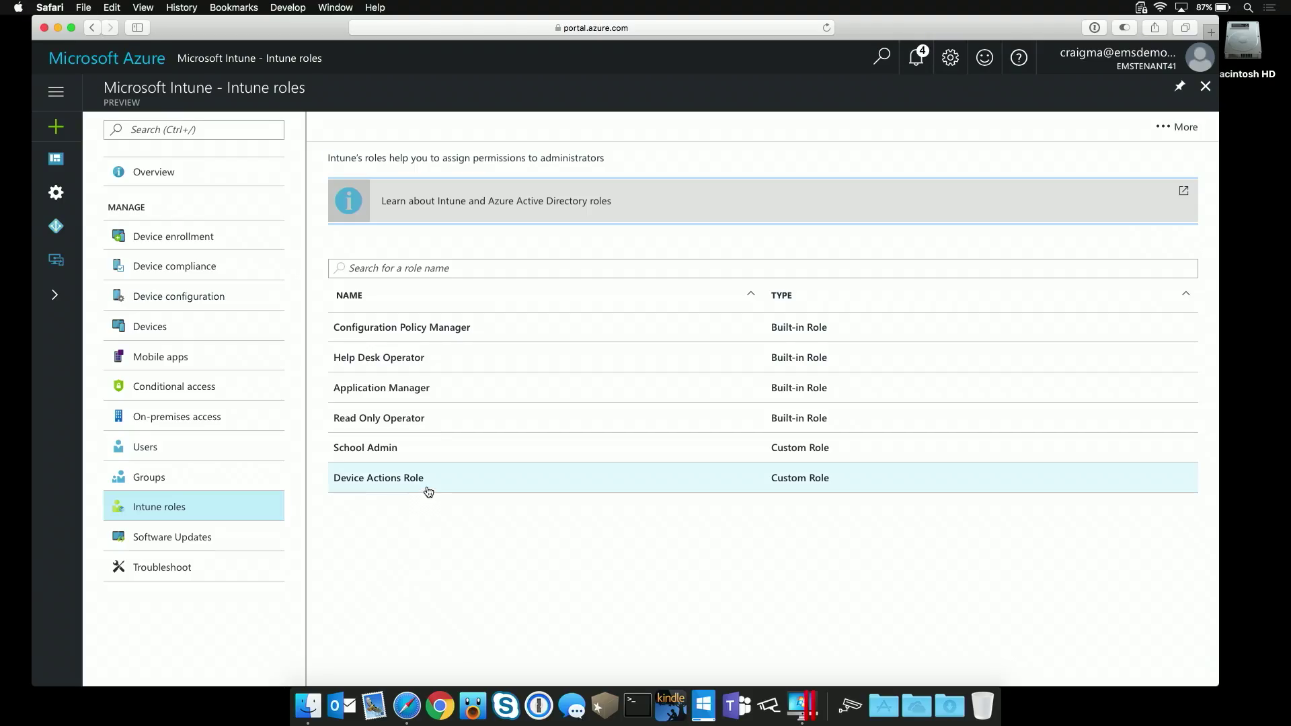
In the Device Actions Role, view its permissions and the iOS Devices assignment's group scope.
left_click(426, 484)
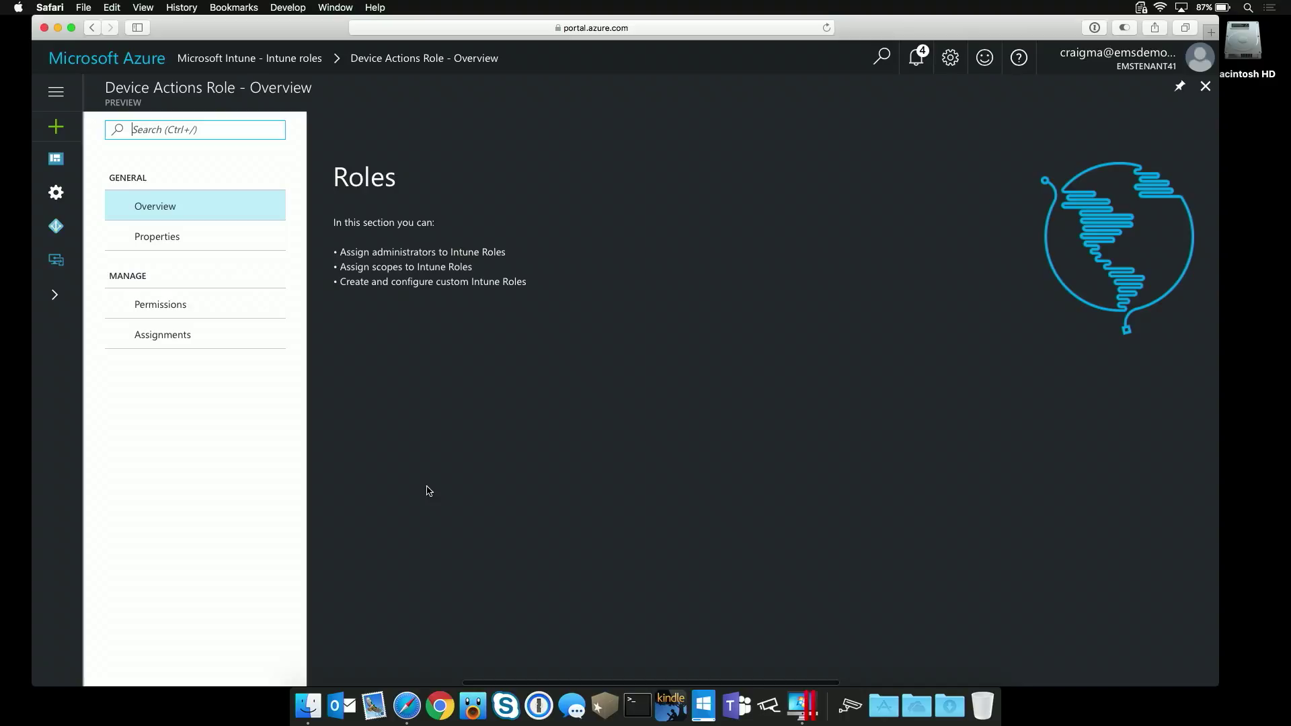
left_click(160, 303)
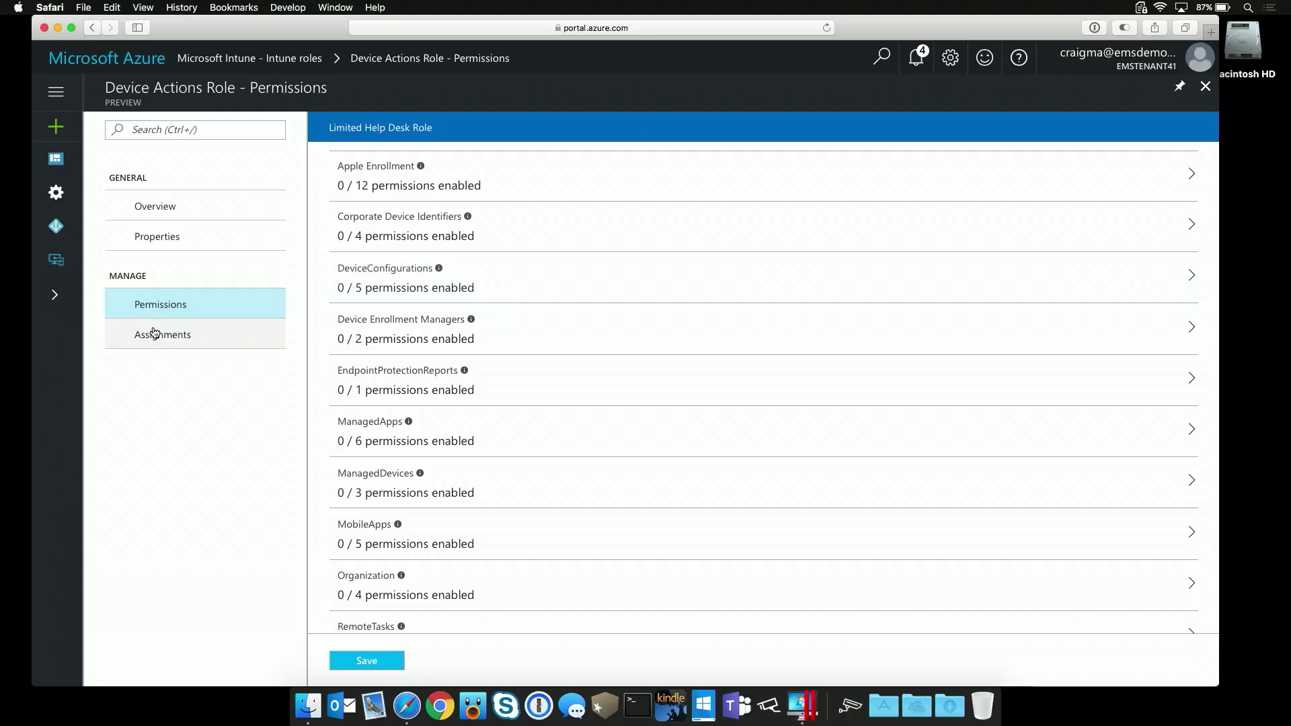
left_click(389, 222)
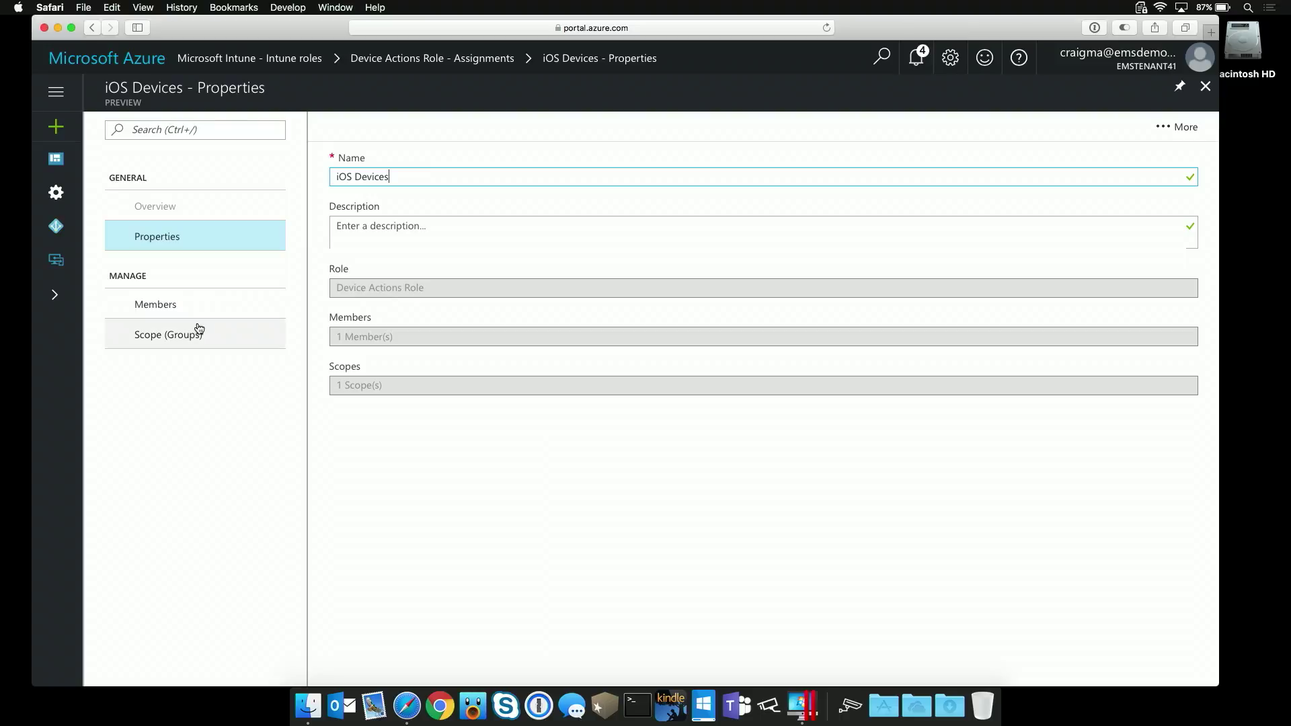
left_click(207, 308)
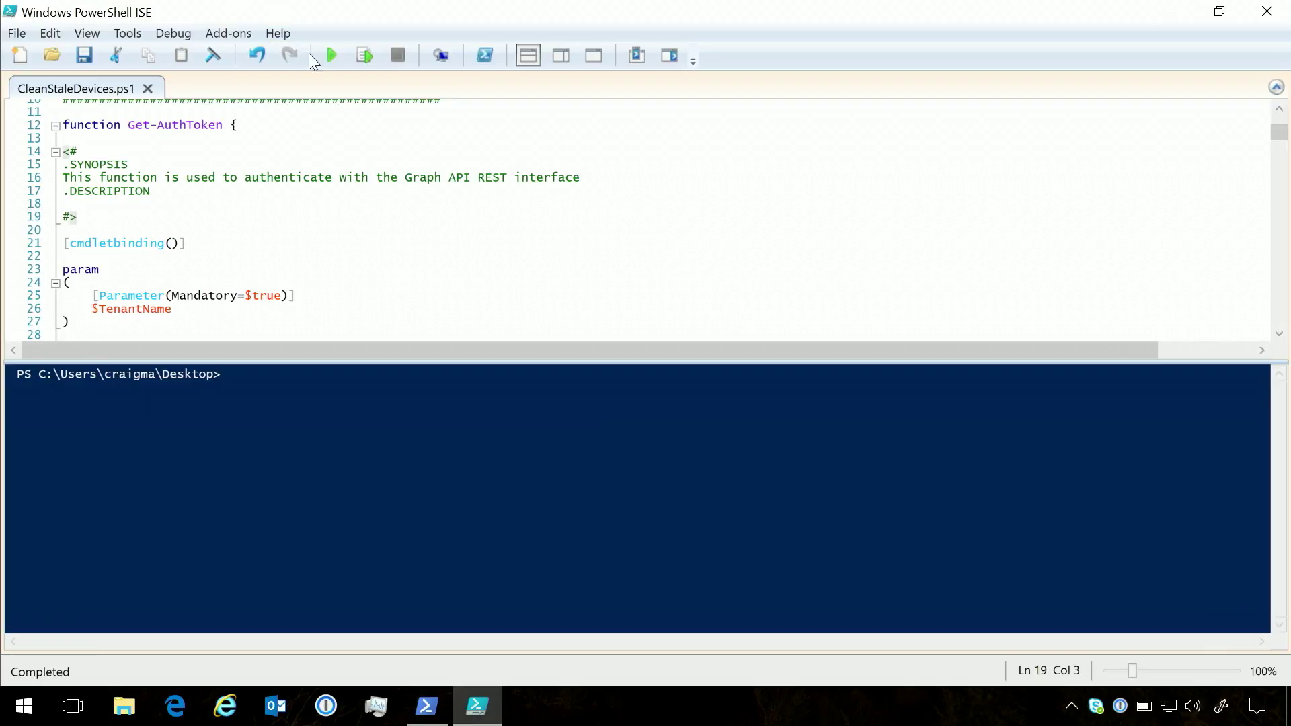
Run CleanStaleDevices.ps1 to remove devices inactive for 45 days or more from Intune.
left_click(330, 55)
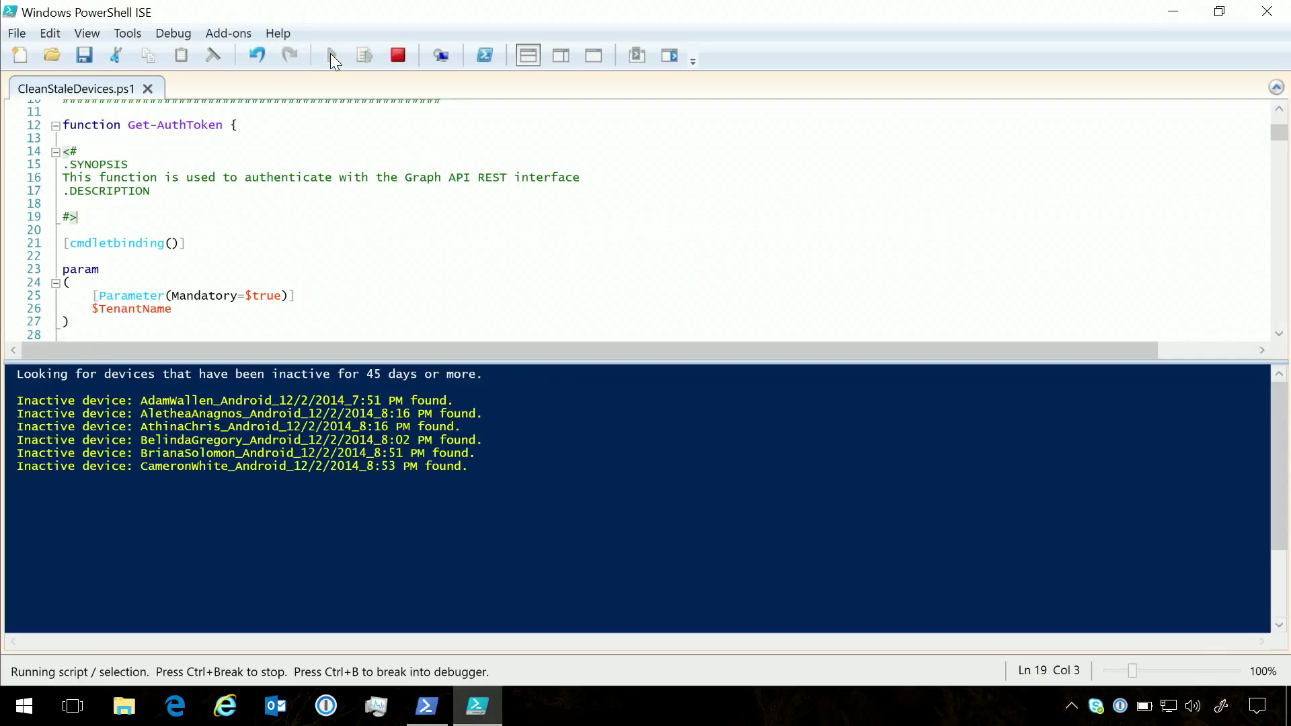